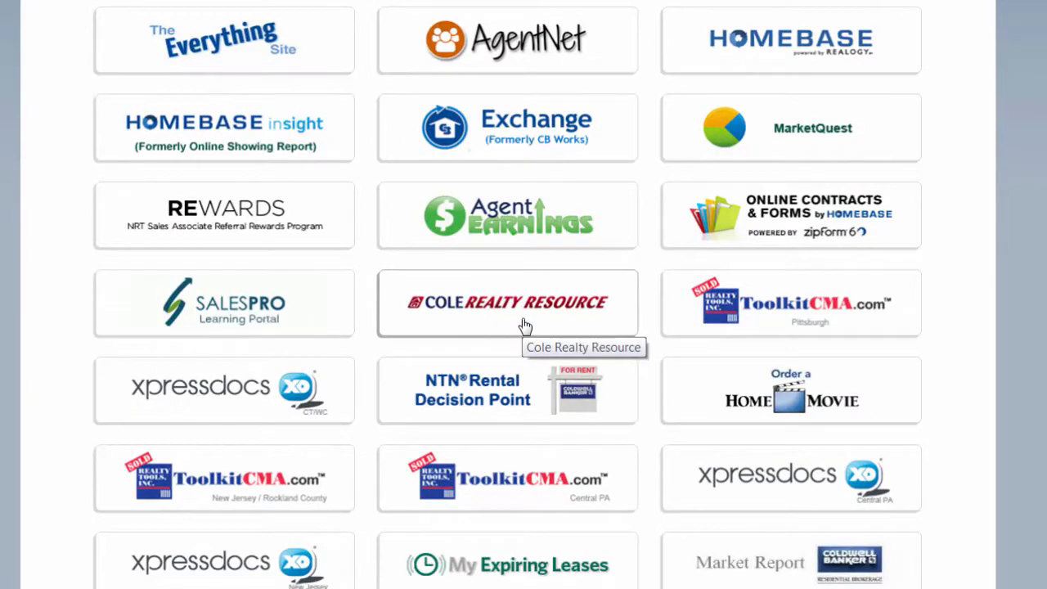
Open the Cole Realty Resource site from the agent portal's resource tiles.
{"action": "left_click", "coordinate": [525, 325]}
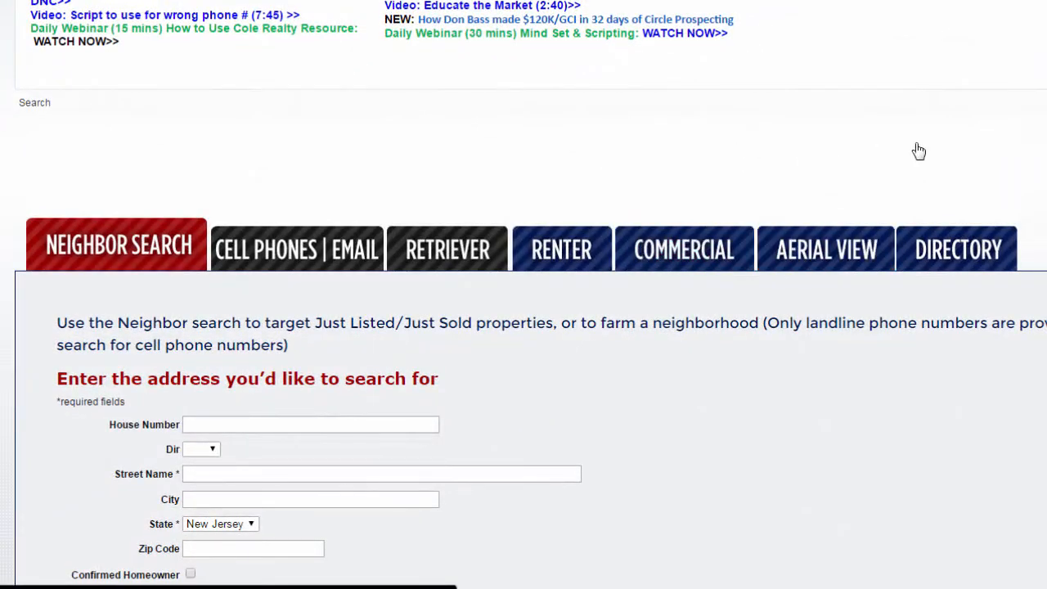
{"action": "scroll", "coordinate": [918, 151], "scroll_direction": "down", "scroll_amount": 2}
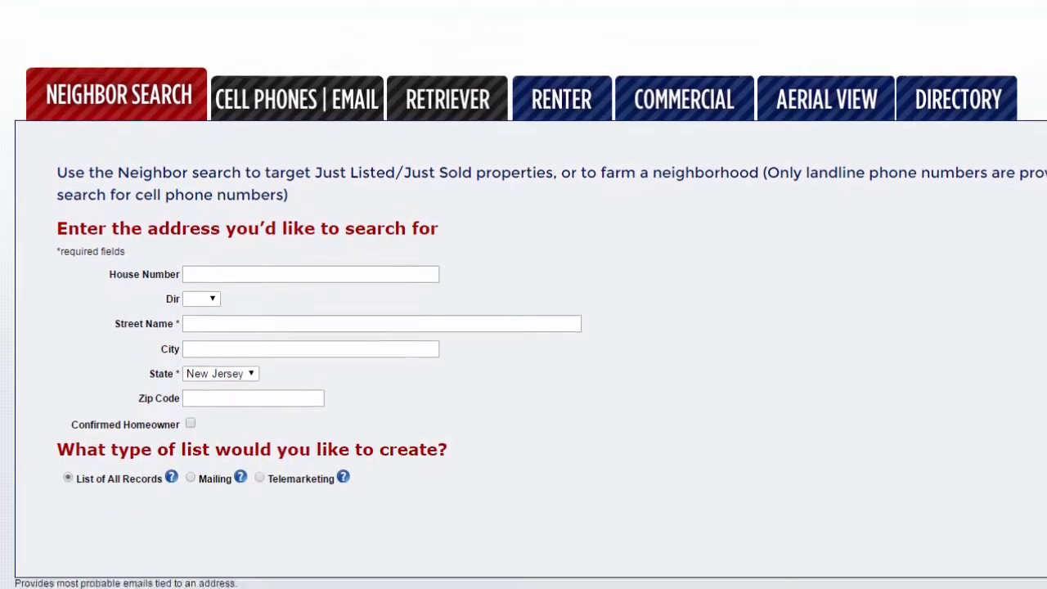
{"action": "left_click", "coordinate": [306, 270]}
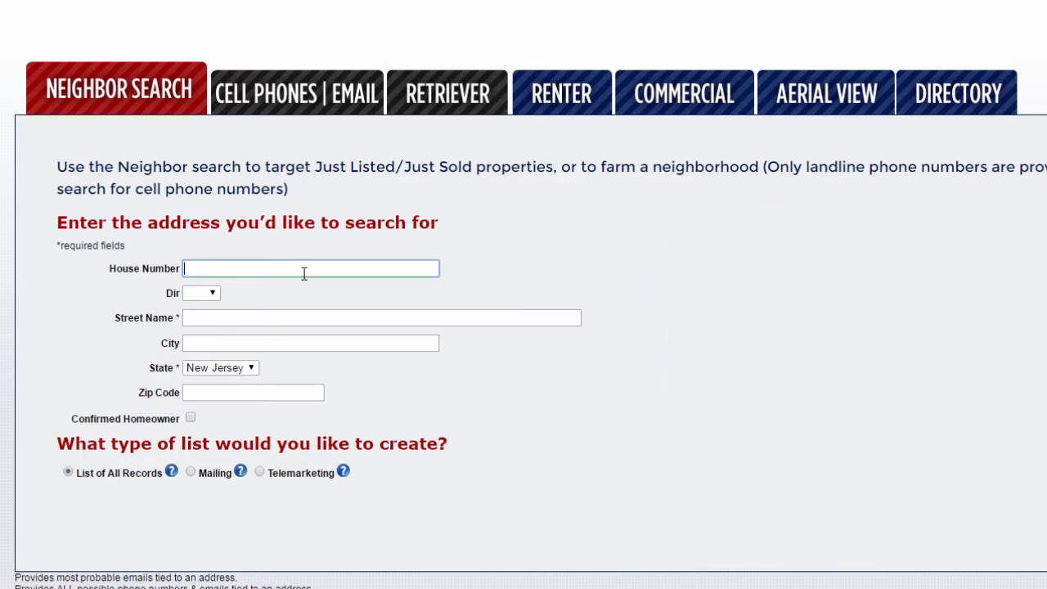
{"action": "key", "text": "Tab"}
{"action": "key", "text": "Tab"}
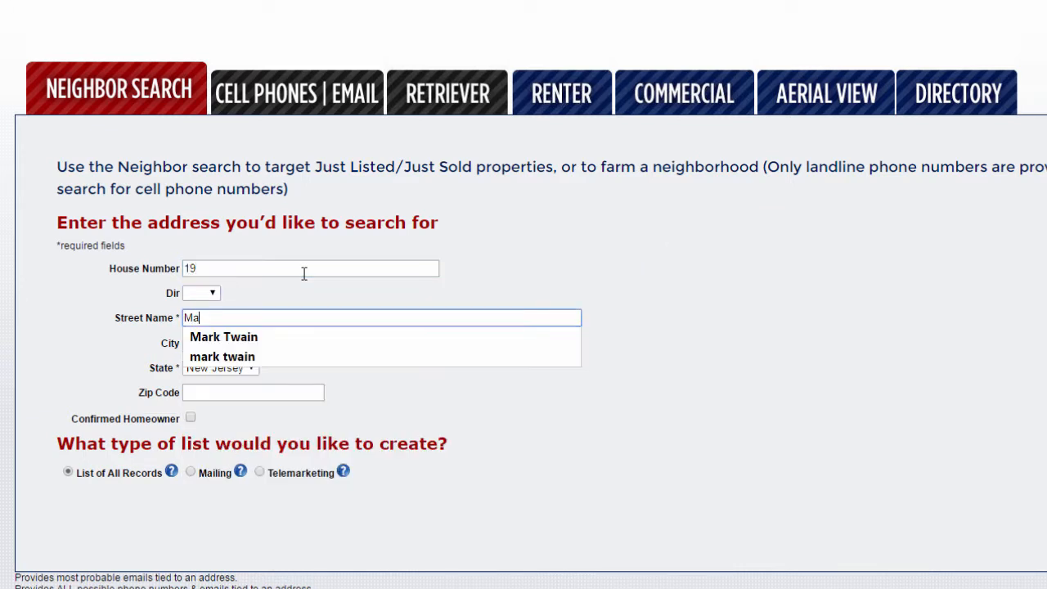
{"action": "left_click", "coordinate": [155, 321]}
{"action": "left_click", "coordinate": [248, 324]}
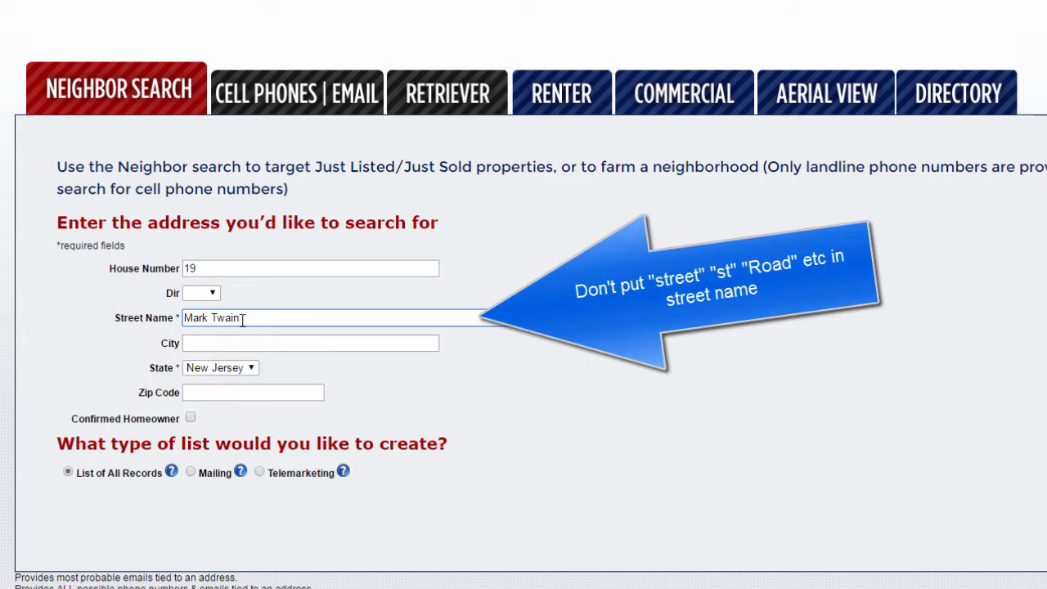
{"action": "left_click_drag", "start_coordinate": [247, 325], "coordinate": [153, 326]}
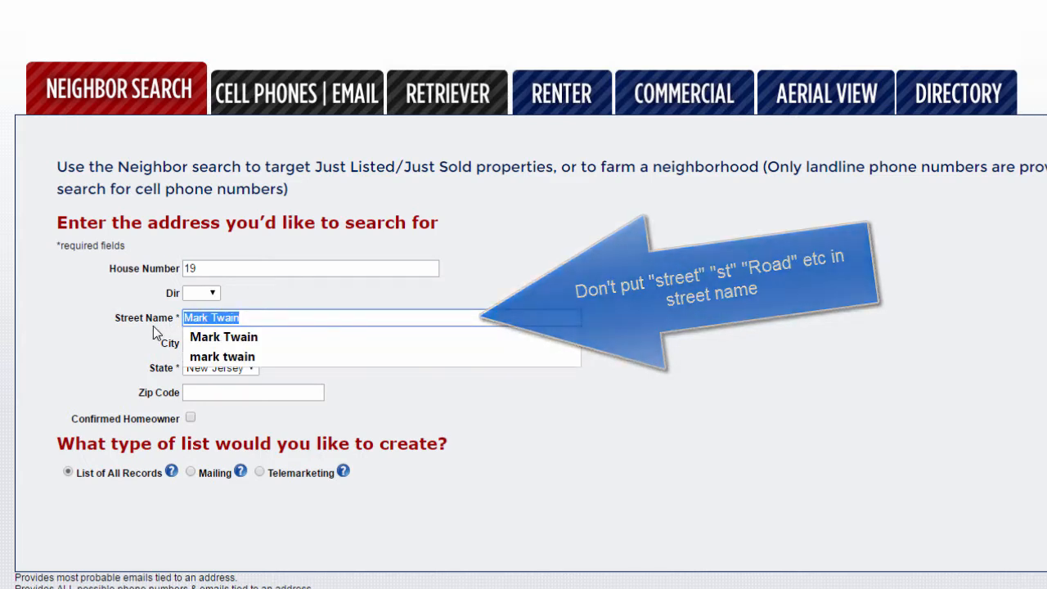
{"action": "left_click", "coordinate": [213, 391]}
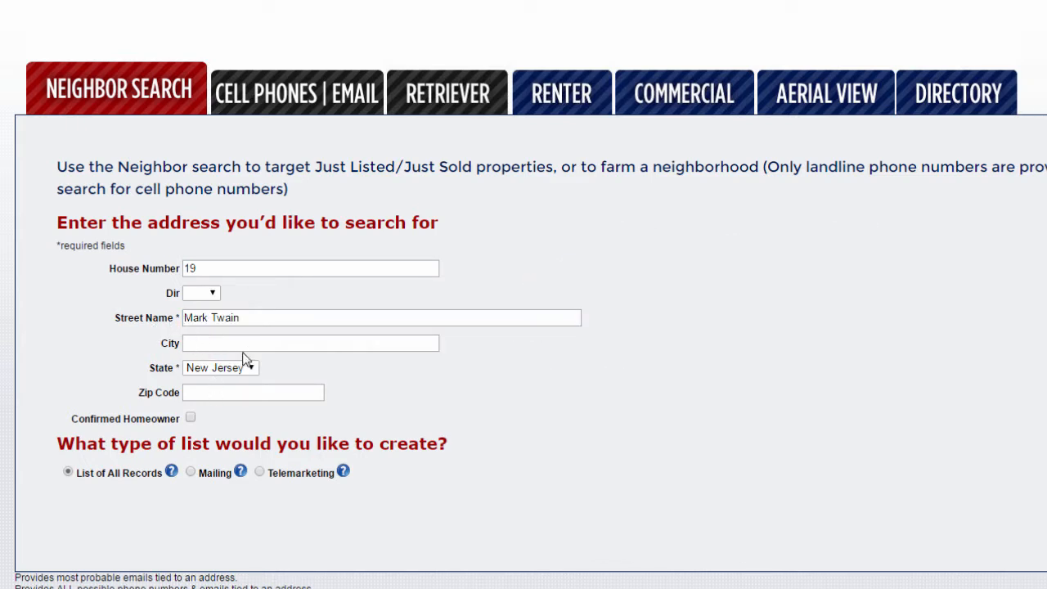
Enter zip code 07960 and choose a Telemarketing list.
{"action": "left_click", "coordinate": [202, 391]}
{"action": "type", "text": "079"}
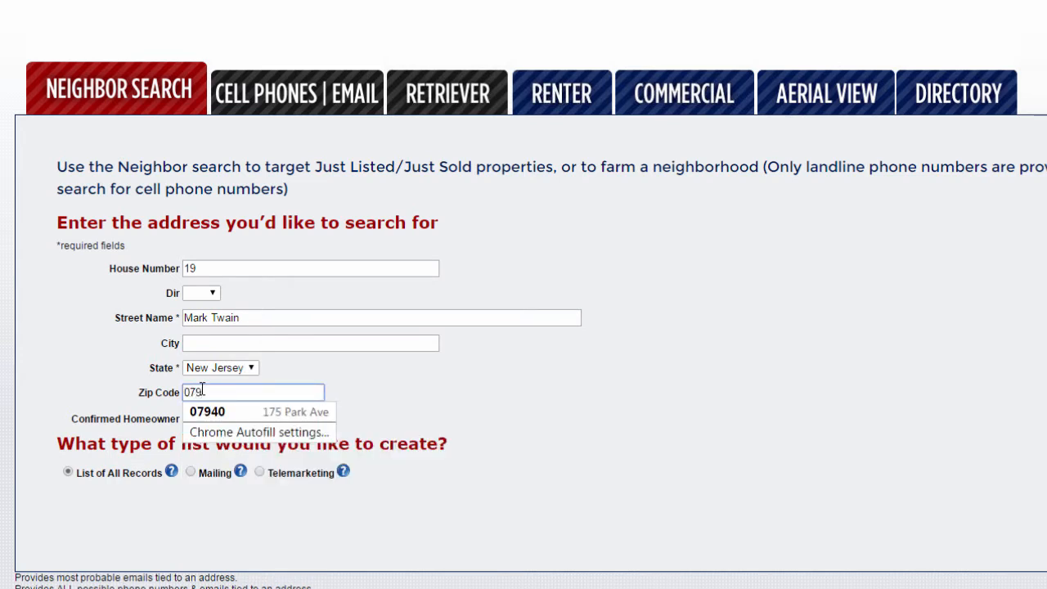
{"action": "type", "text": "60"}
{"action": "left_click", "coordinate": [103, 409]}
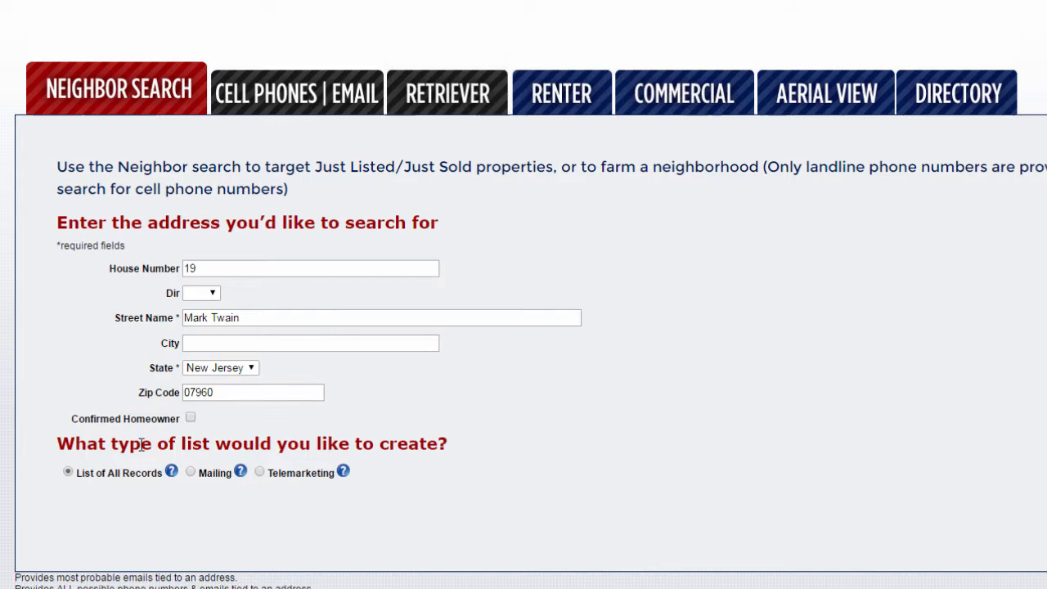
{"action": "left_click", "coordinate": [259, 473]}
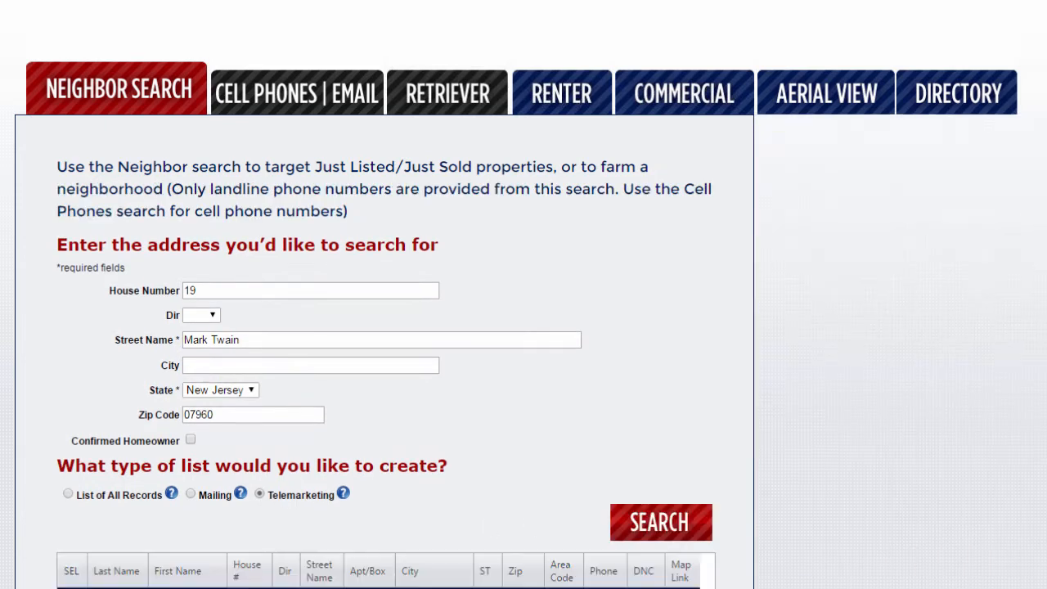
{"action": "scroll", "coordinate": [385, 351], "scroll_direction": "down", "scroll_amount": 2}
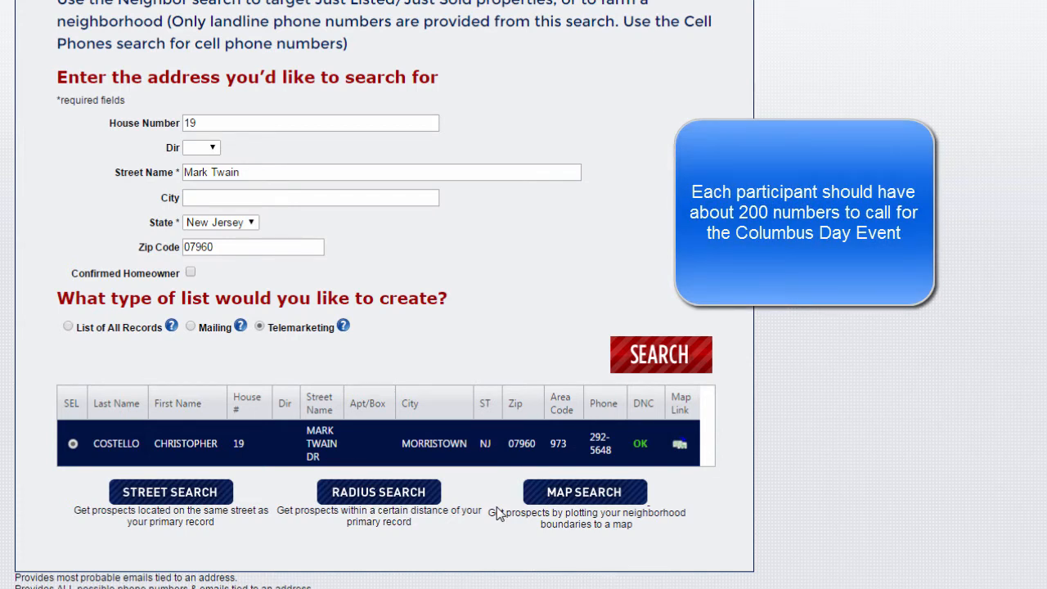
{"action": "left_click", "coordinate": [550, 495]}
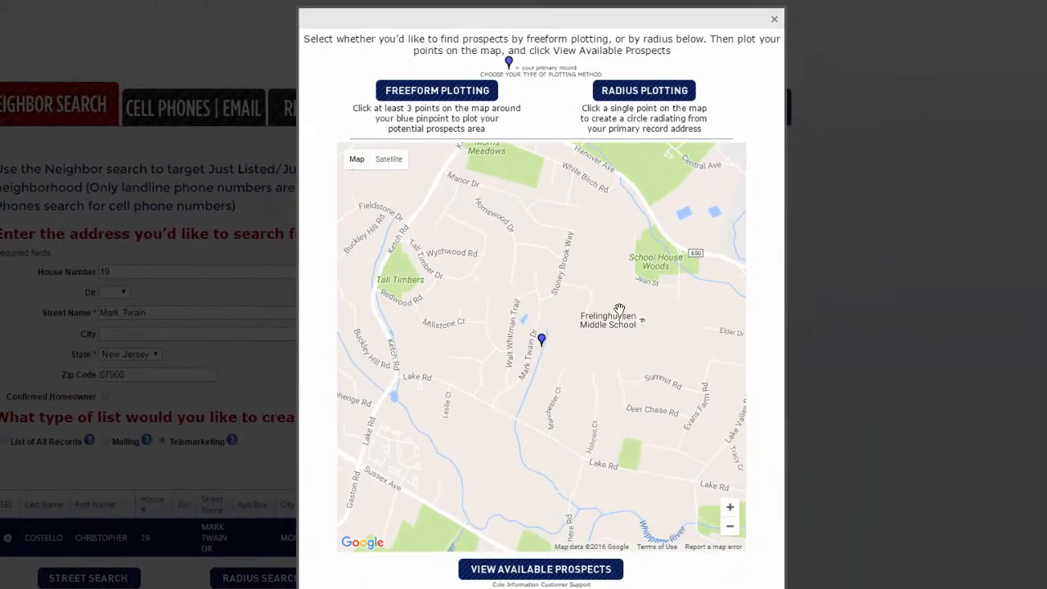
Zoom the map out, plot a radius circle around the home and shrink it.
{"action": "left_click", "coordinate": [730, 530]}
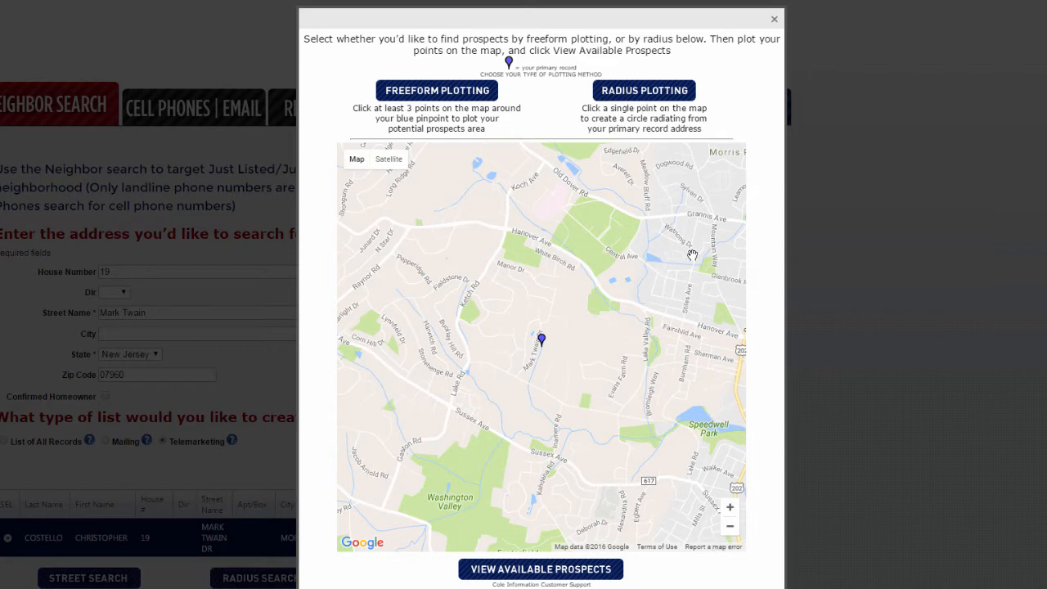
{"action": "left_click", "coordinate": [717, 318]}
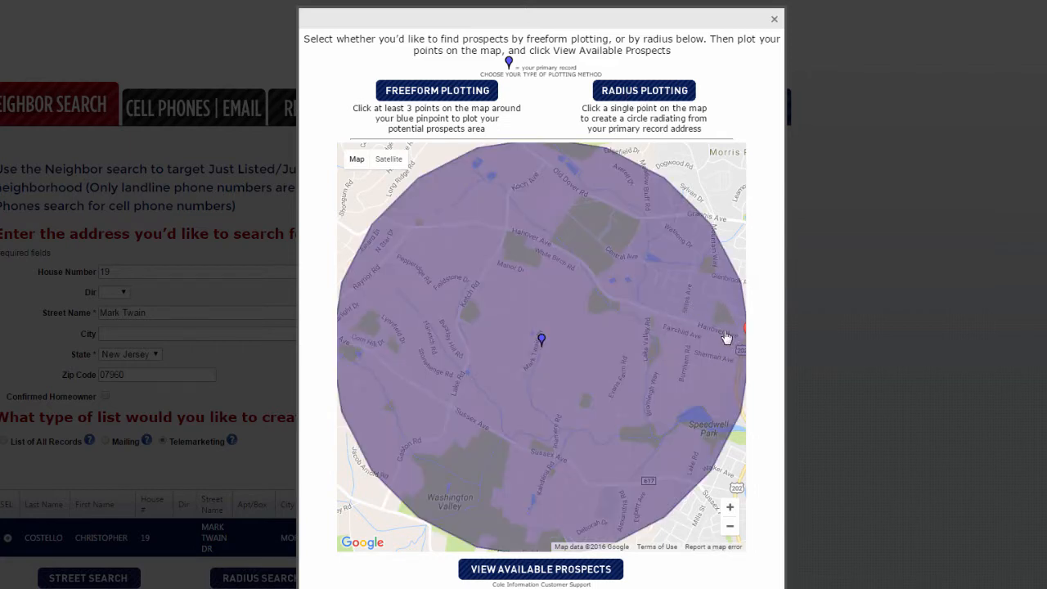
{"action": "left_click", "coordinate": [712, 333]}
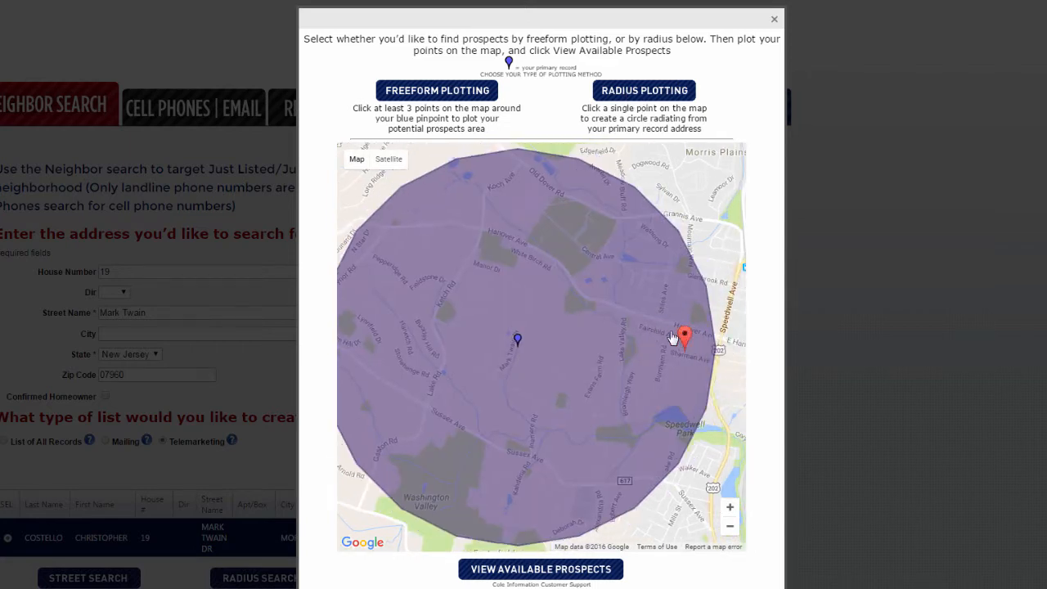
{"action": "mouse_move", "coordinate": [686, 335]}
{"action": "left_mouse_down"}
{"action": "mouse_move", "coordinate": [627, 324]}
{"action": "mouse_move", "coordinate": [618, 301]}
{"action": "mouse_move", "coordinate": [647, 306]}
{"action": "left_mouse_up"}
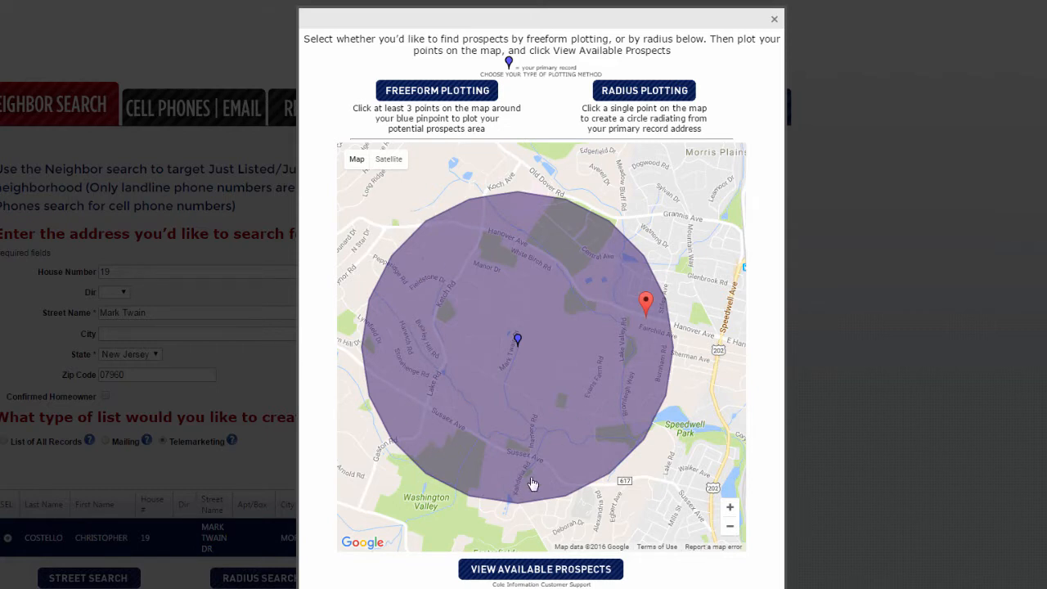
Draw a freeform boundary area around the home on the map.
{"action": "left_click", "coordinate": [419, 95]}
{"action": "left_click", "coordinate": [386, 262]}
{"action": "left_click", "coordinate": [543, 206]}
{"action": "left_click", "coordinate": [622, 309]}
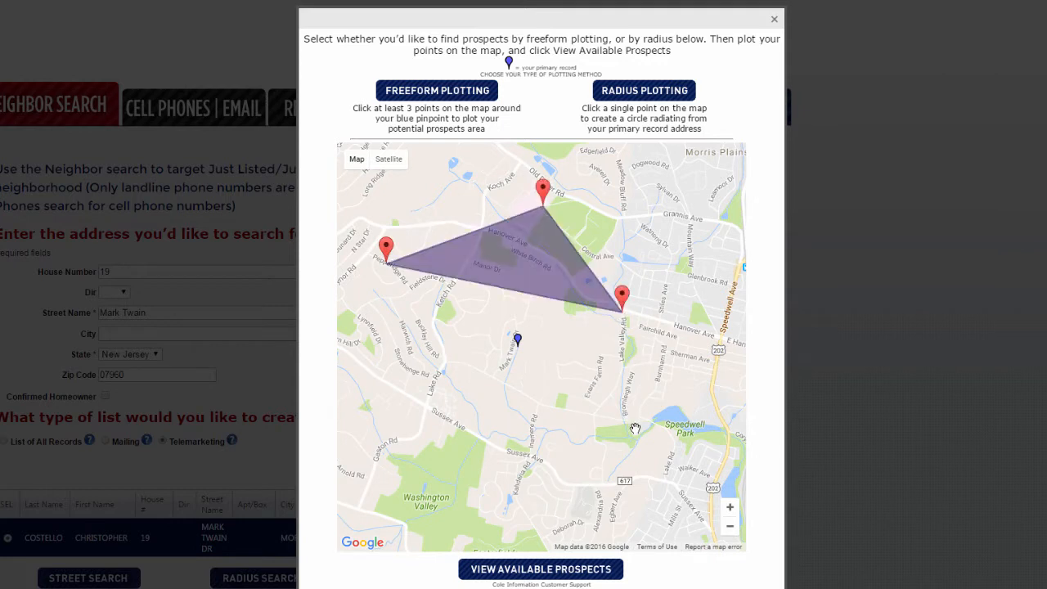
{"action": "left_click", "coordinate": [631, 426]}
{"action": "left_click", "coordinate": [489, 504]}
{"action": "left_click", "coordinate": [379, 427]}
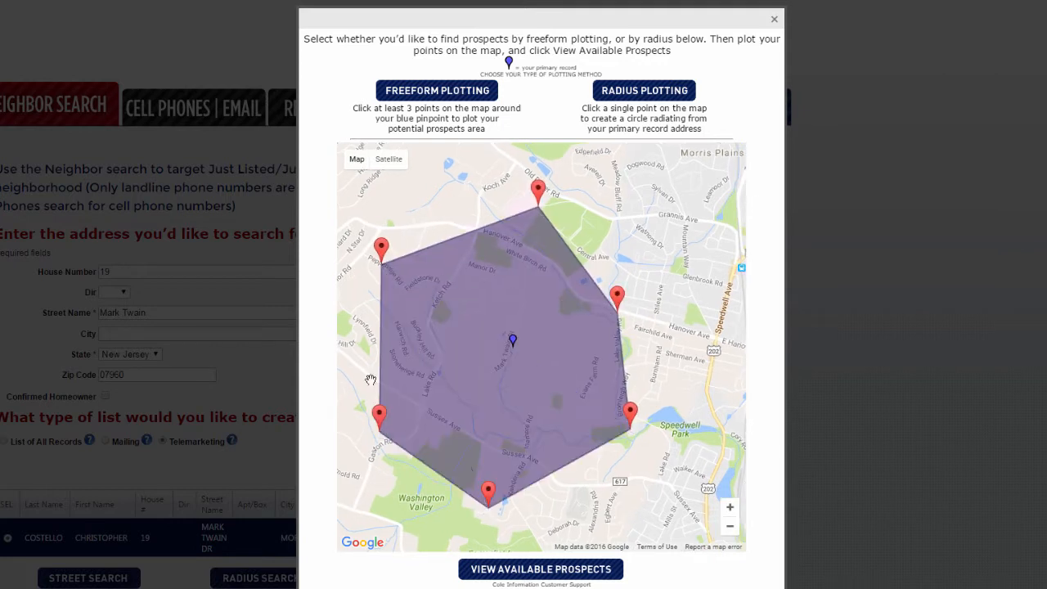
{"action": "left_click", "coordinate": [352, 310]}
{"action": "left_click", "coordinate": [690, 341]}
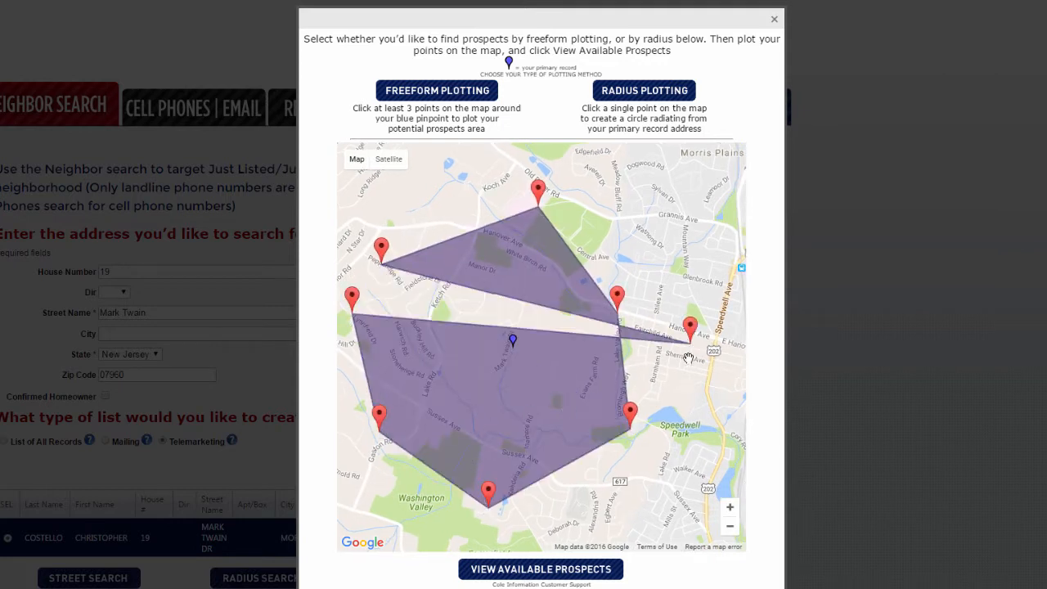
Switch back to a radius circle around the home and view its available prospects.
{"action": "left_click", "coordinate": [638, 93]}
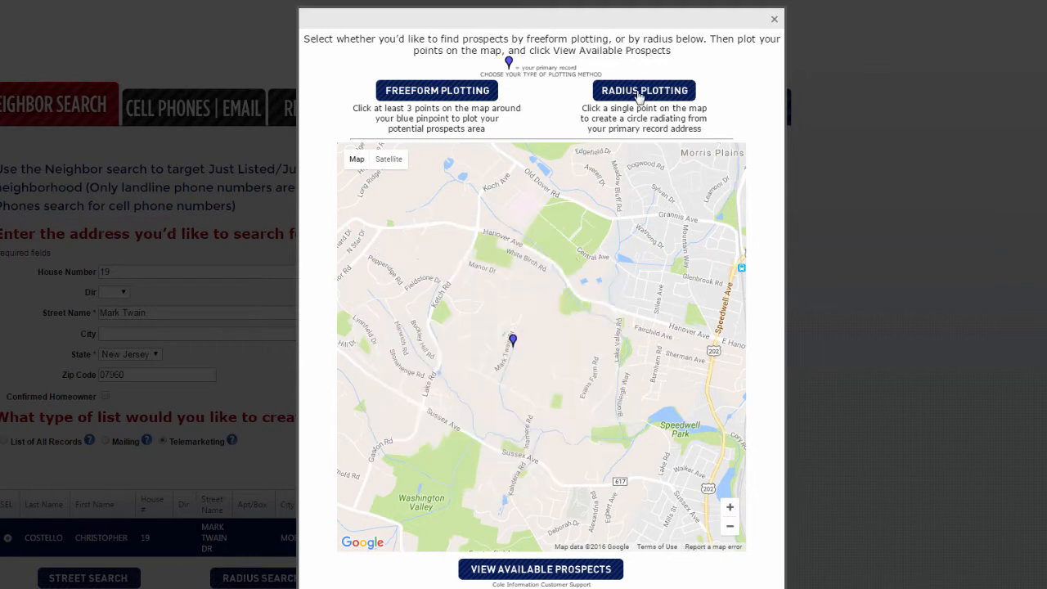
{"action": "left_click", "coordinate": [654, 298]}
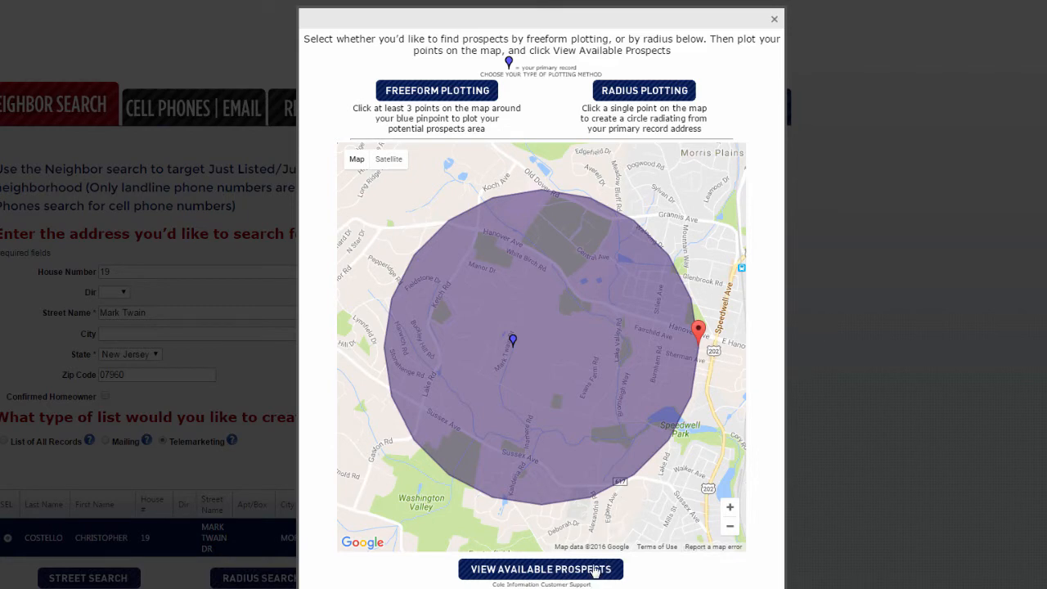
{"action": "left_click", "coordinate": [595, 571]}
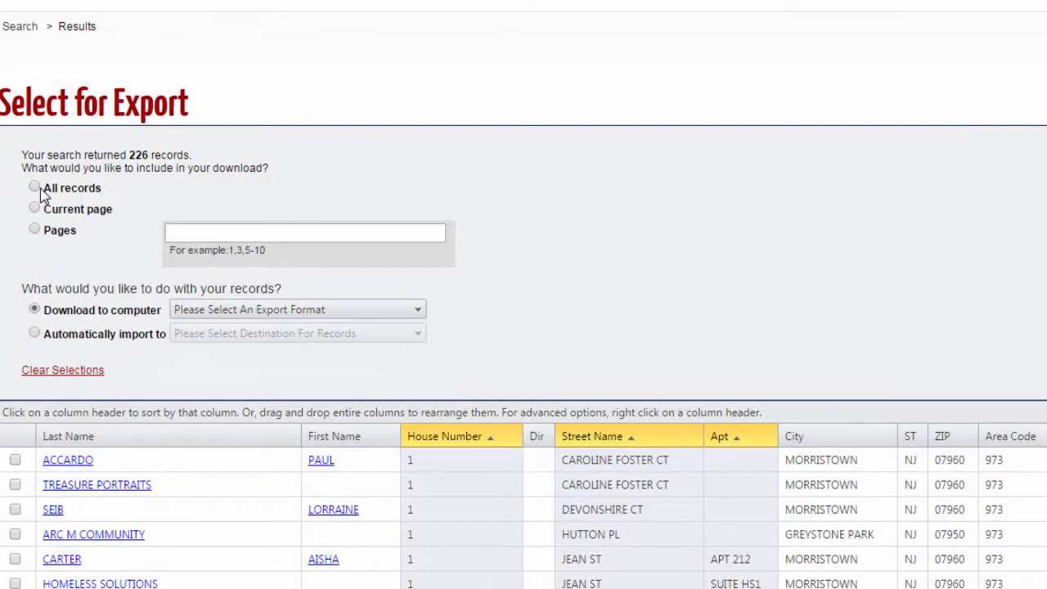
Select all 226 records for export and open the export format choices.
{"action": "left_click", "coordinate": [41, 189]}
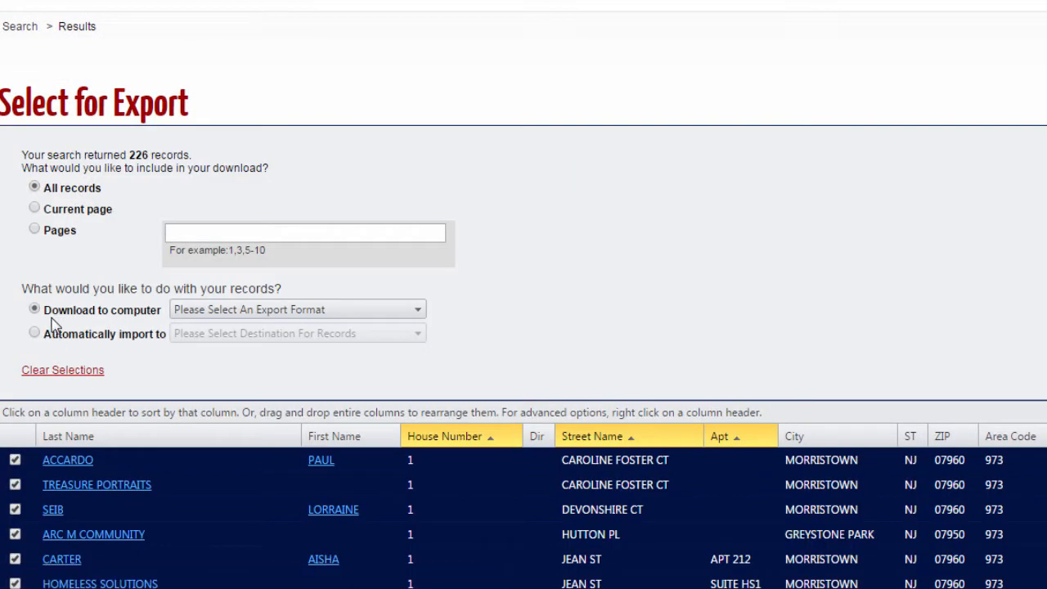
{"action": "left_click", "coordinate": [233, 310]}
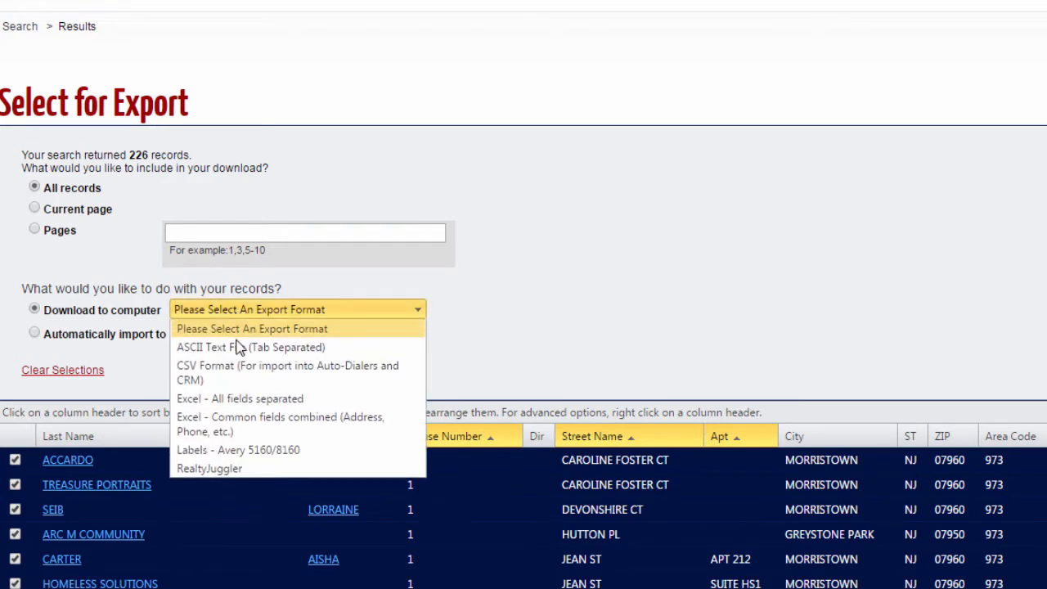
Download the records as Excel with common fields combined and open the downloaded .xls file.
{"action": "left_click", "coordinate": [255, 423]}
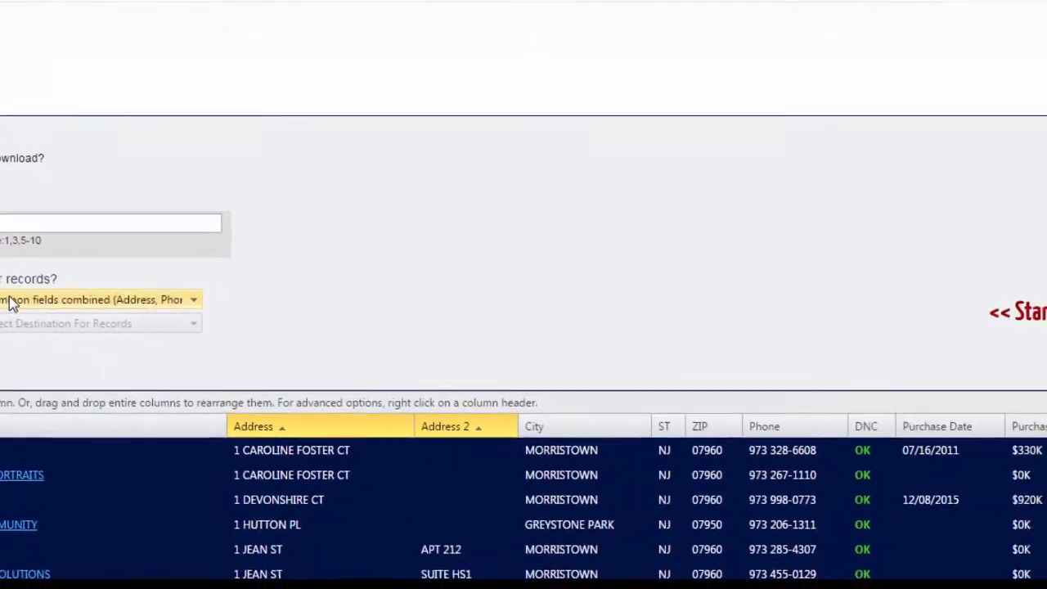
{"action": "left_click", "coordinate": [951, 296]}
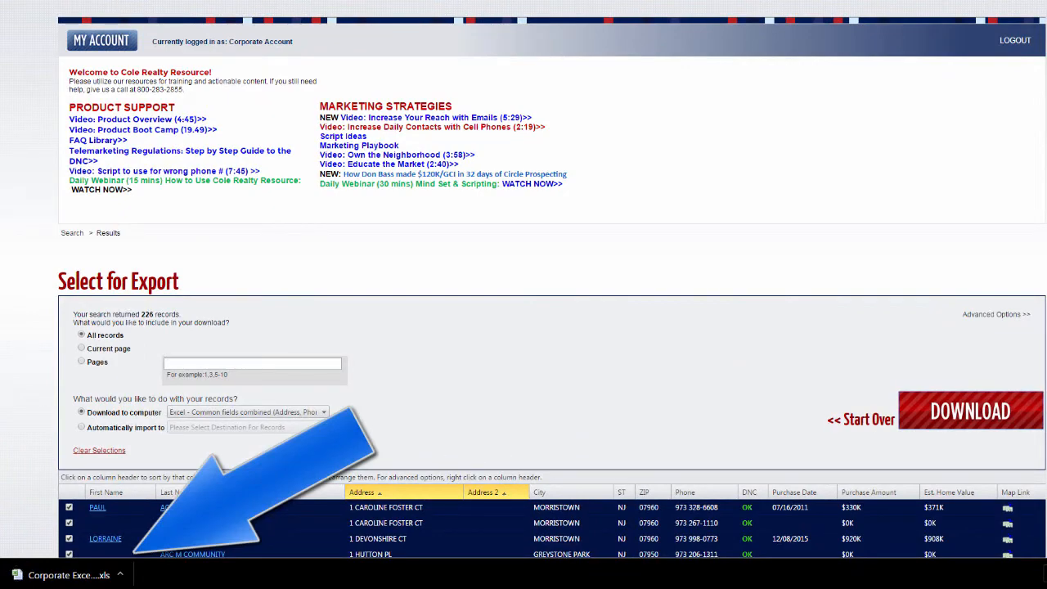
{"action": "left_click", "coordinate": [63, 578]}
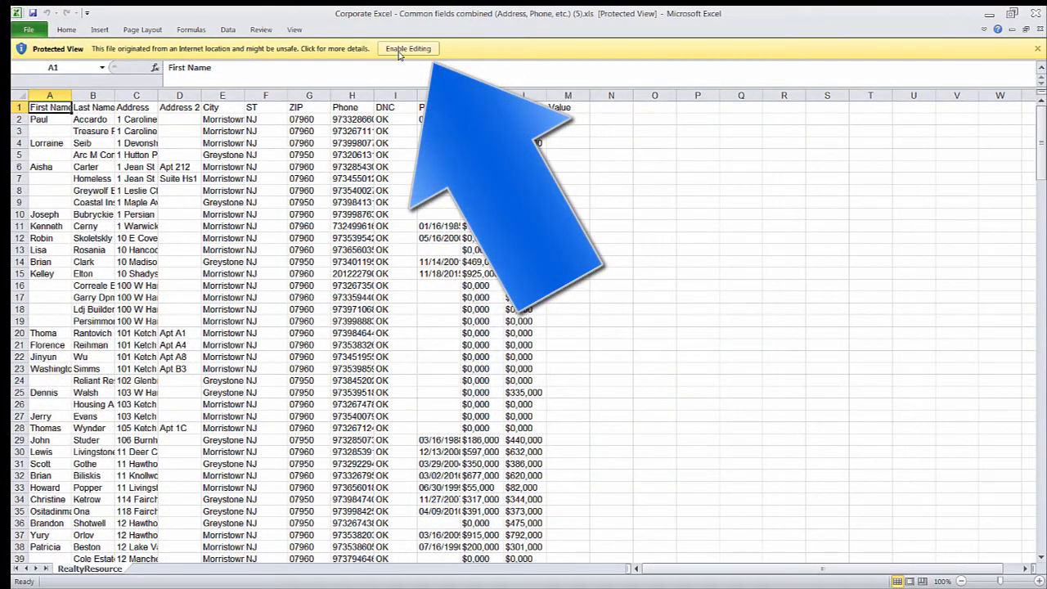
Enable editing on the downloaded workbook and select the whole worksheet.
{"action": "left_click", "coordinate": [399, 50]}
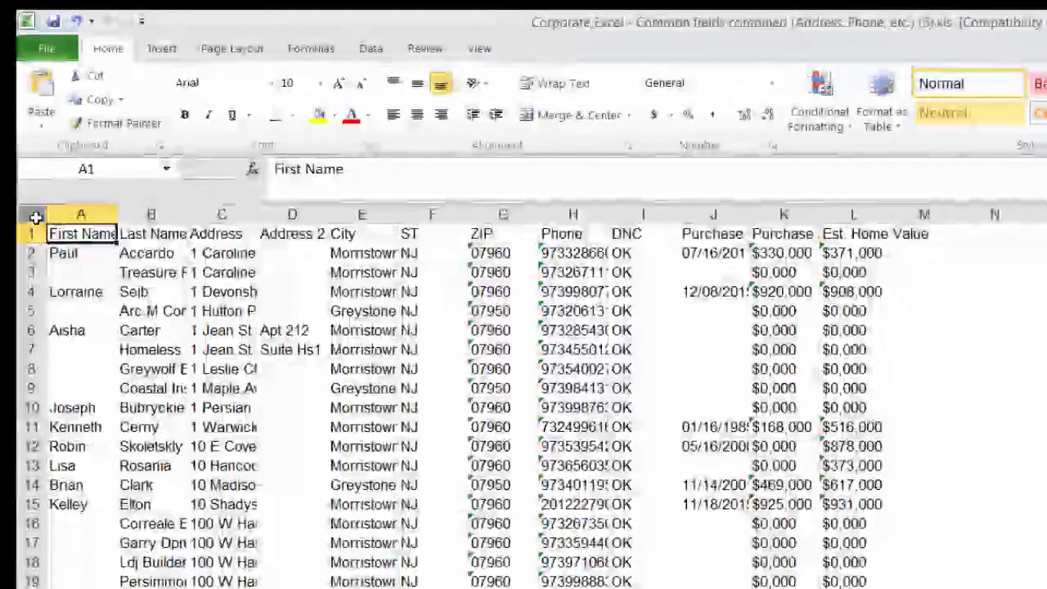
{"action": "left_click", "coordinate": [36, 215]}
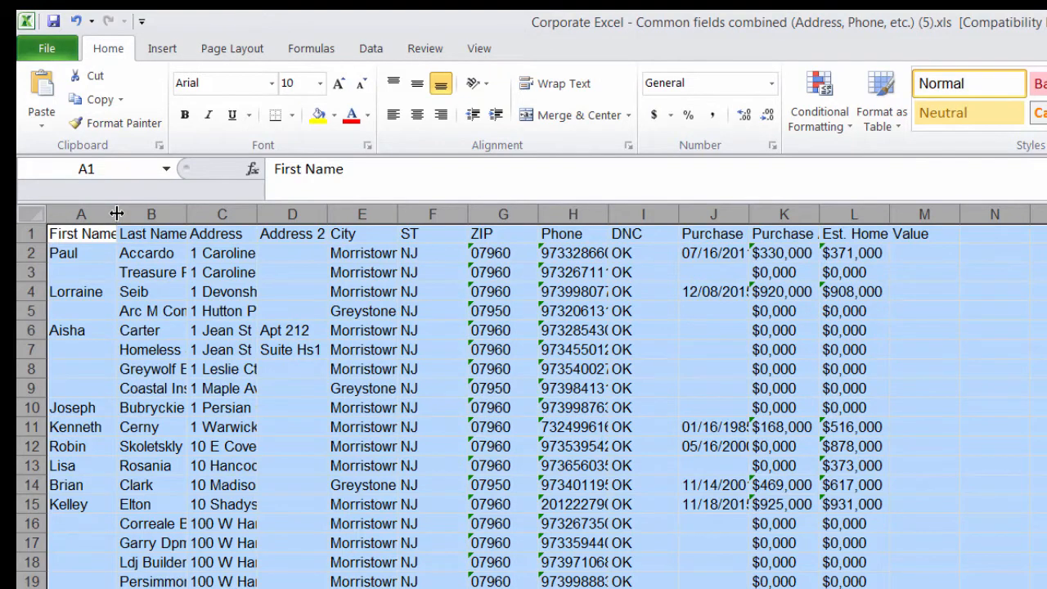
AutoFit every column and set all rows to height 22.20.
{"action": "double_click", "coordinate": [117, 214]}
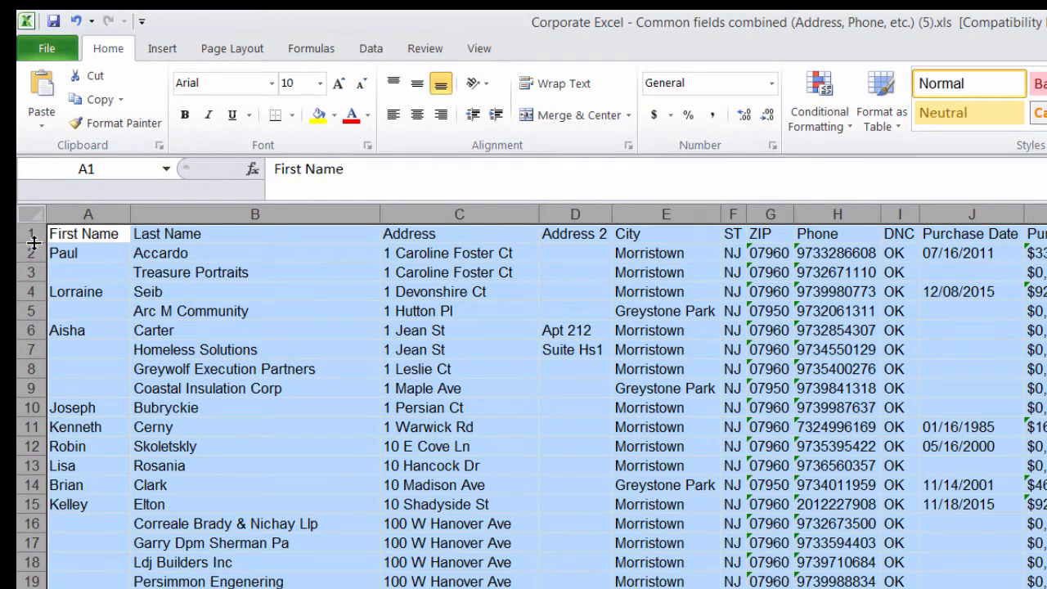
{"action": "mouse_move", "coordinate": [33, 243]}
{"action": "left_mouse_down"}
{"action": "mouse_move", "coordinate": [34, 260]}
{"action": "mouse_move", "coordinate": [33, 251]}
{"action": "left_mouse_up"}
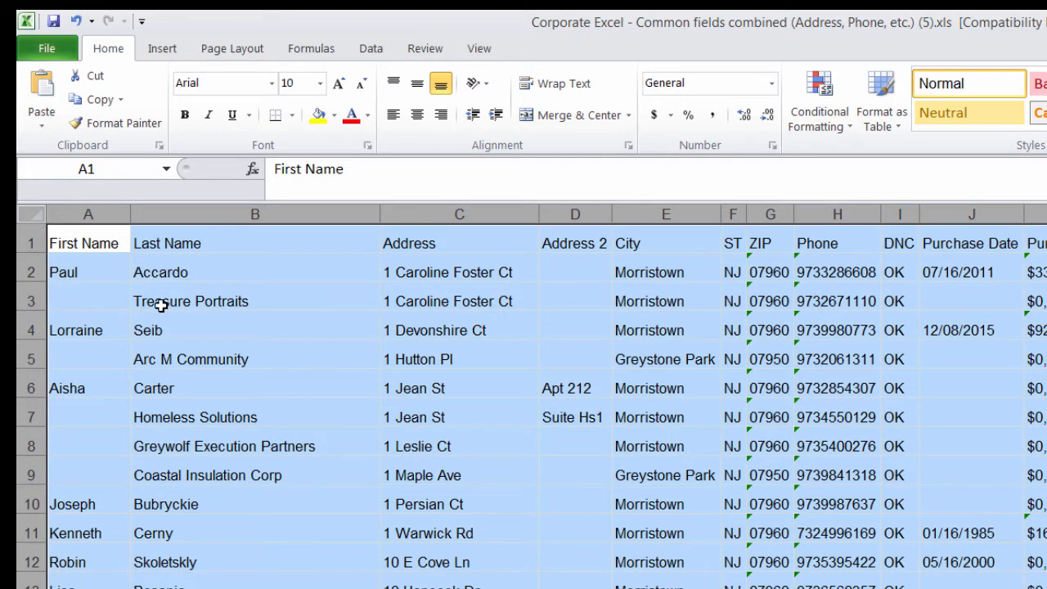
{"action": "left_click", "coordinate": [271, 300]}
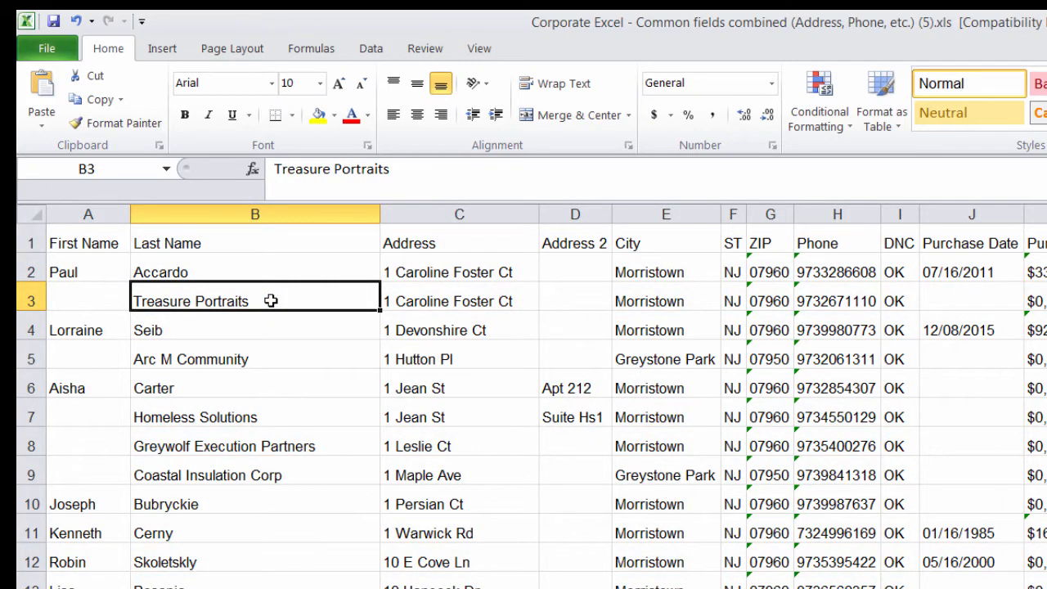
{"action": "left_click", "coordinate": [830, 266]}
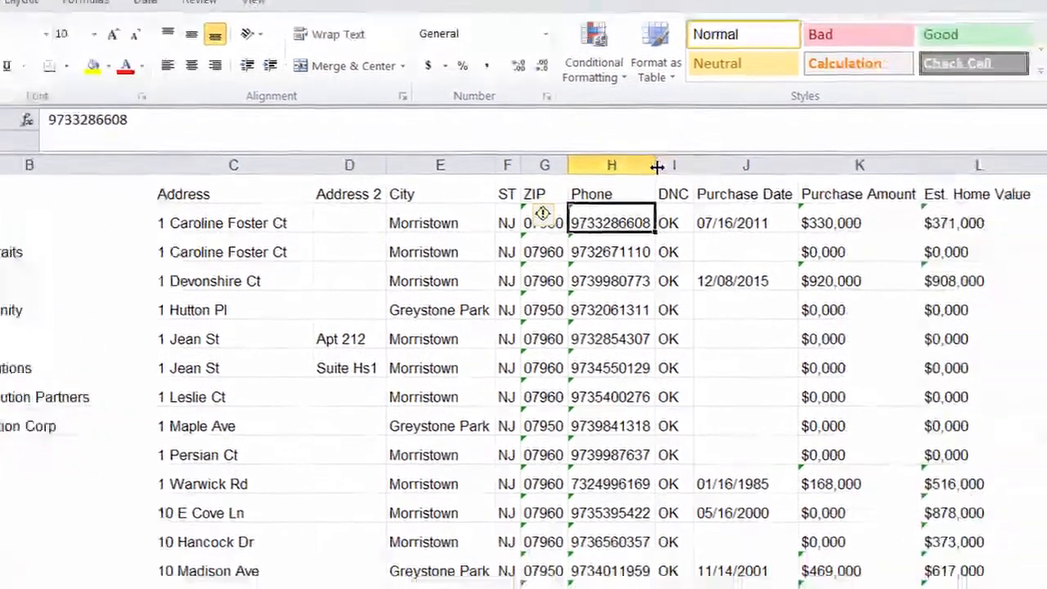
Delete columns I through L: DNC, Purchase Date, Purchase Amount and Est. Home Value.
{"action": "left_click", "coordinate": [899, 215]}
{"action": "left_click_drag", "start_coordinate": [503, 127], "coordinate": [770, 146]}
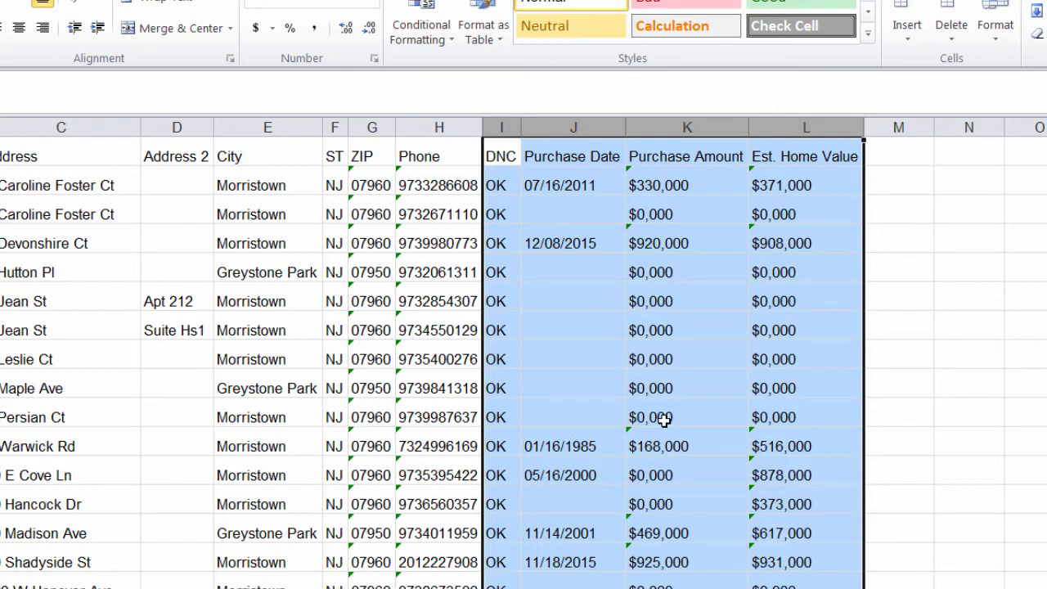
{"action": "right_click", "coordinate": [668, 386]}
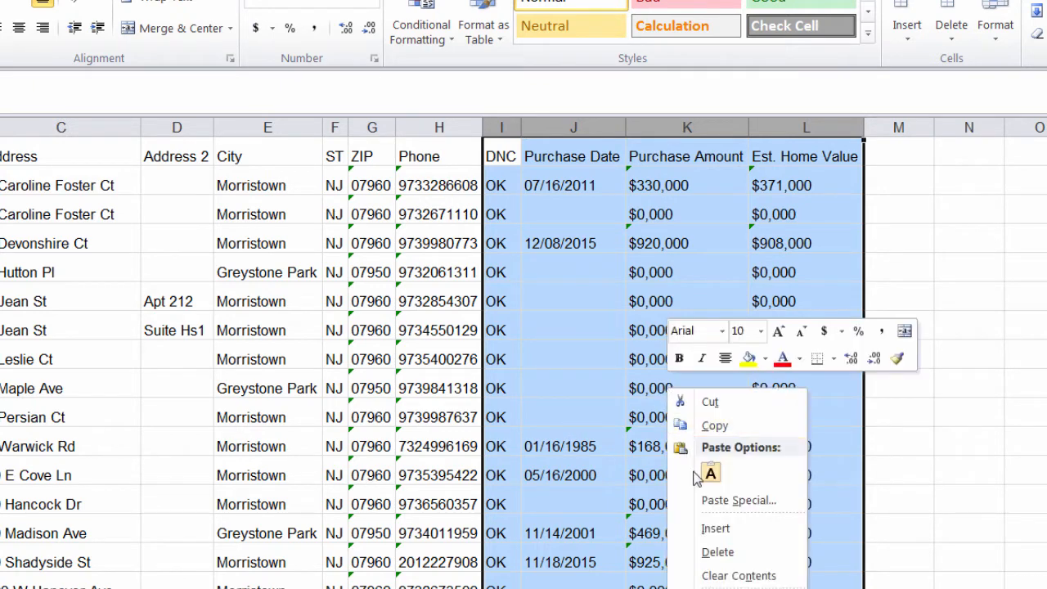
{"action": "left_click", "coordinate": [502, 129]}
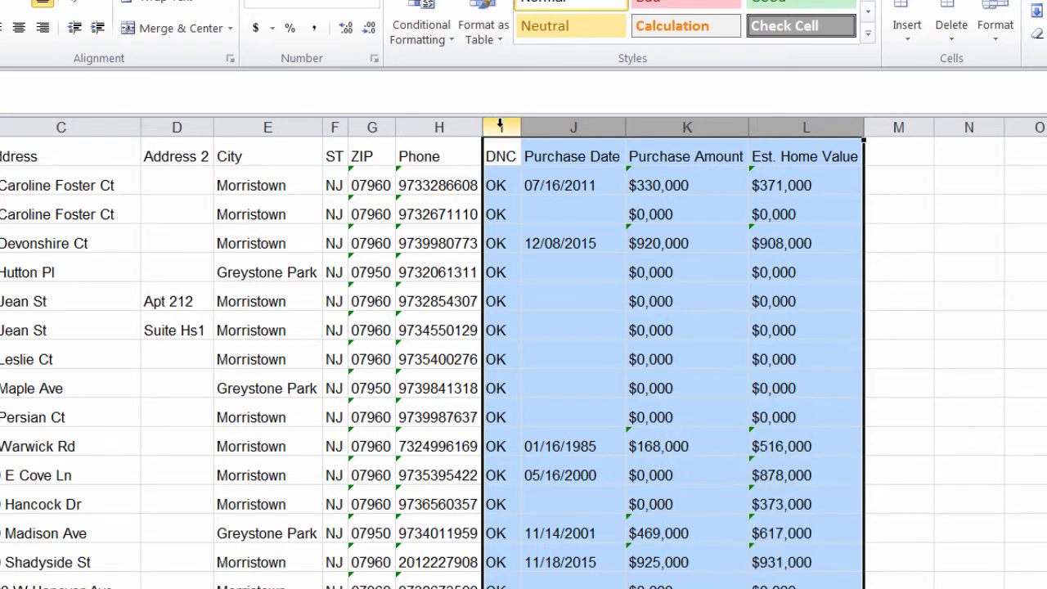
{"action": "left_click_drag", "start_coordinate": [501, 128], "coordinate": [790, 129]}
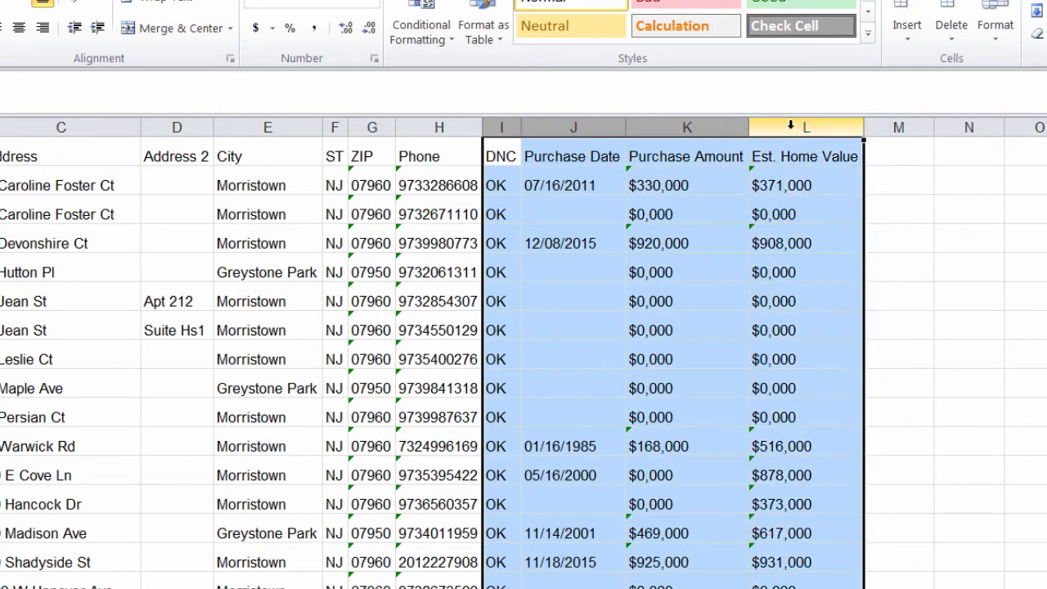
{"action": "right_click", "coordinate": [792, 131]}
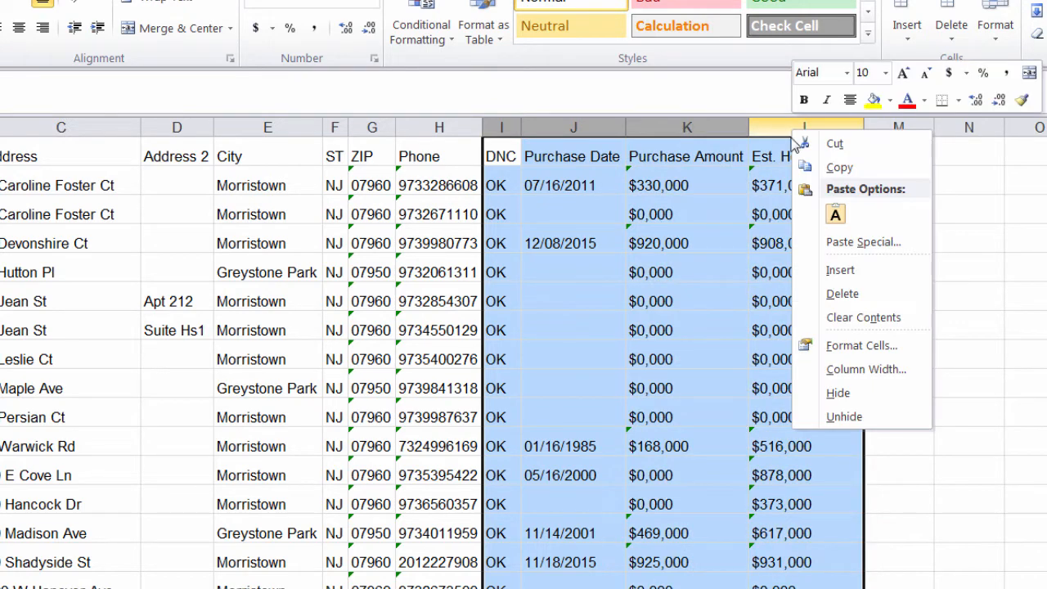
{"action": "left_click", "coordinate": [840, 305]}
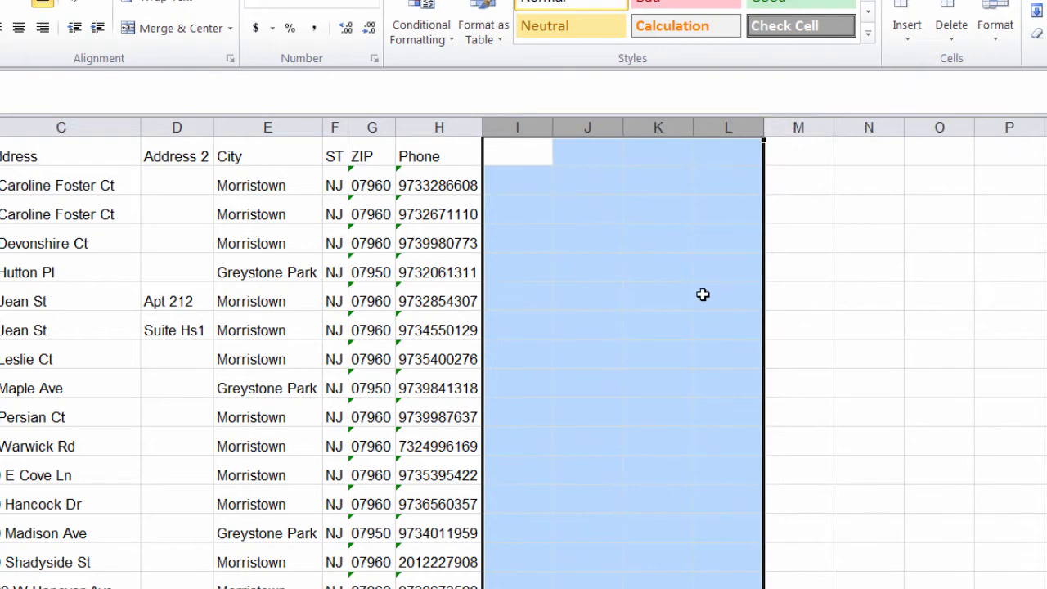
Enter the heading 'Notes' in cell I1.
{"action": "left_click", "coordinate": [530, 158]}
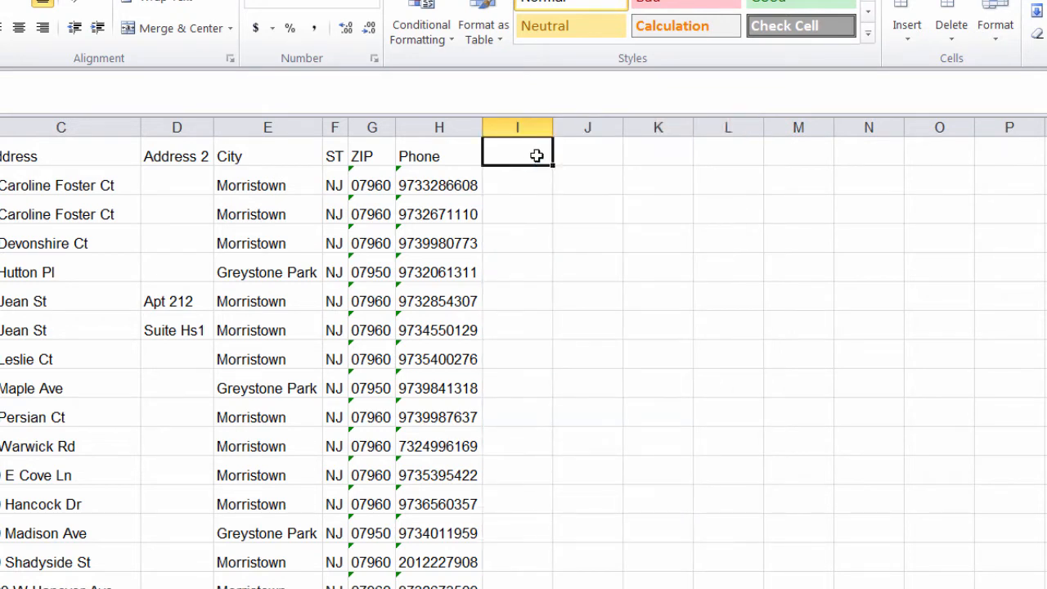
{"action": "type", "text": "Notes"}
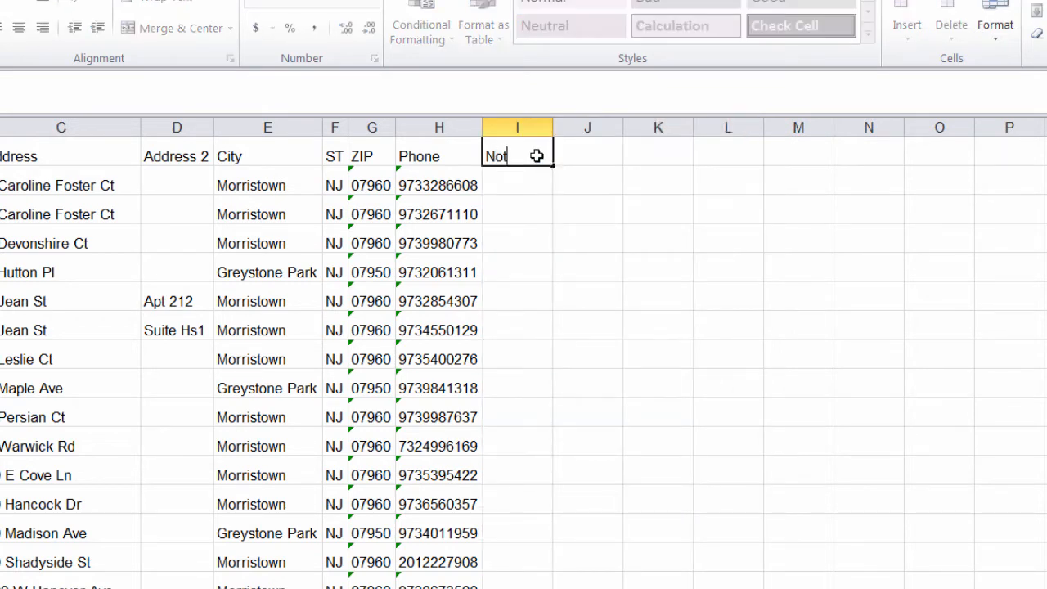
{"action": "left_click", "coordinate": [535, 185]}
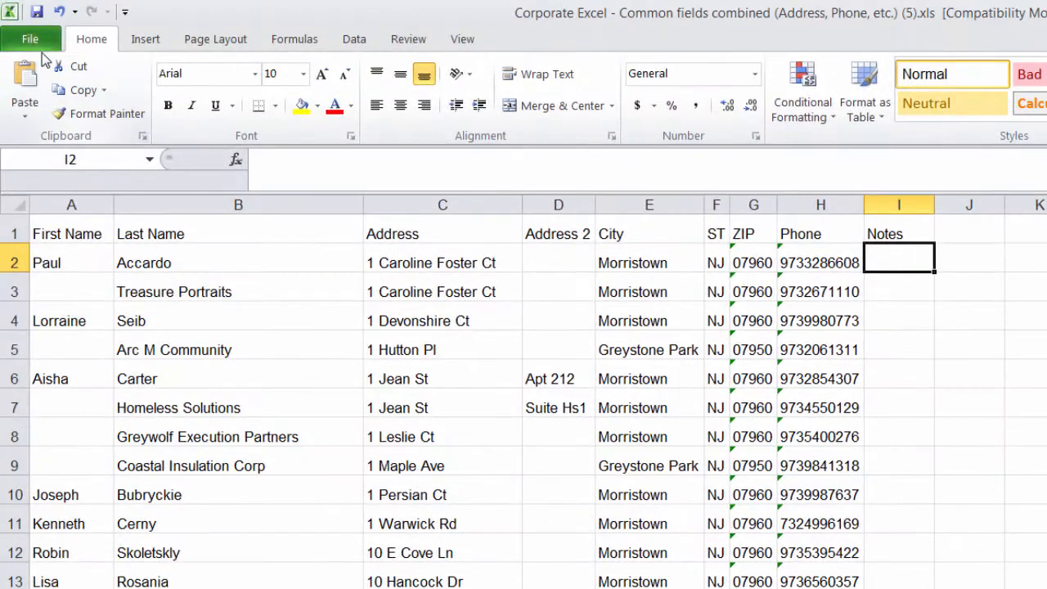
Set the print settings to Landscape Orientation and Narrow margins so all columns, including Notes, fit across the 9-page preview.
{"action": "left_click", "coordinate": [34, 43]}
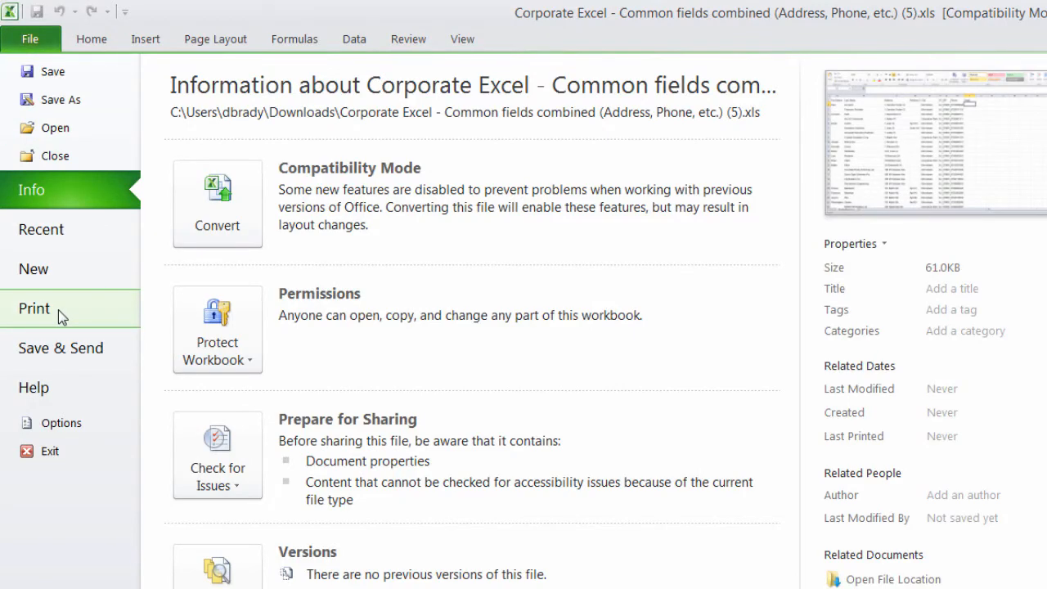
{"action": "left_click", "coordinate": [59, 311]}
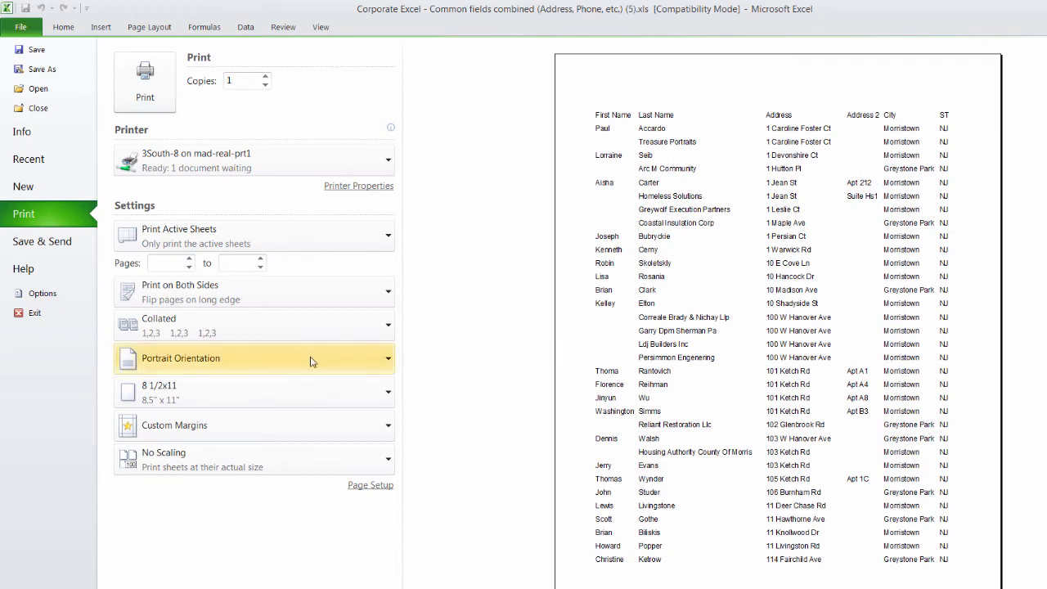
{"action": "left_click", "coordinate": [144, 365]}
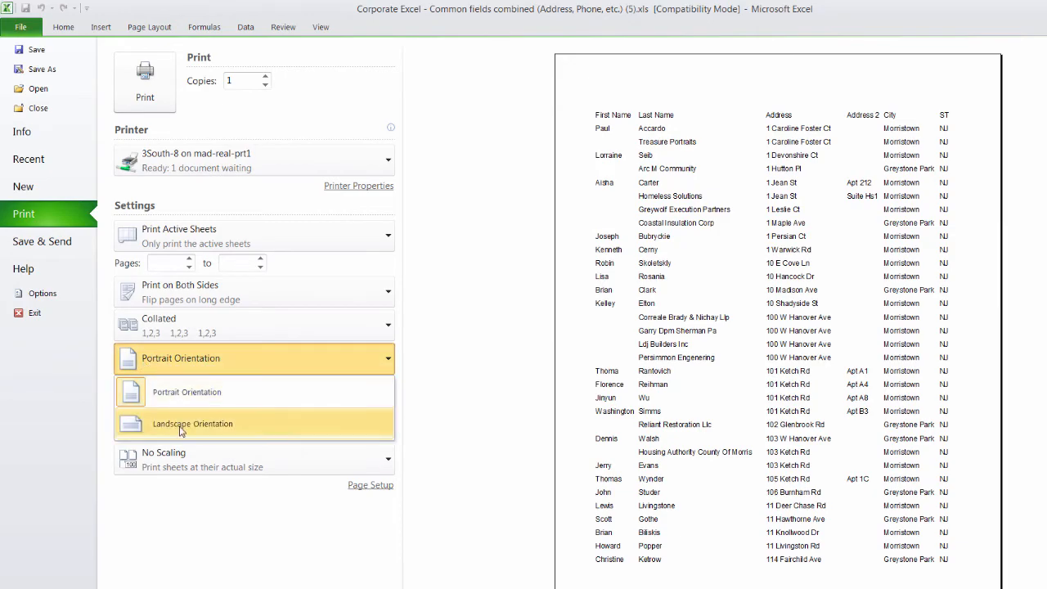
{"action": "left_click", "coordinate": [181, 423]}
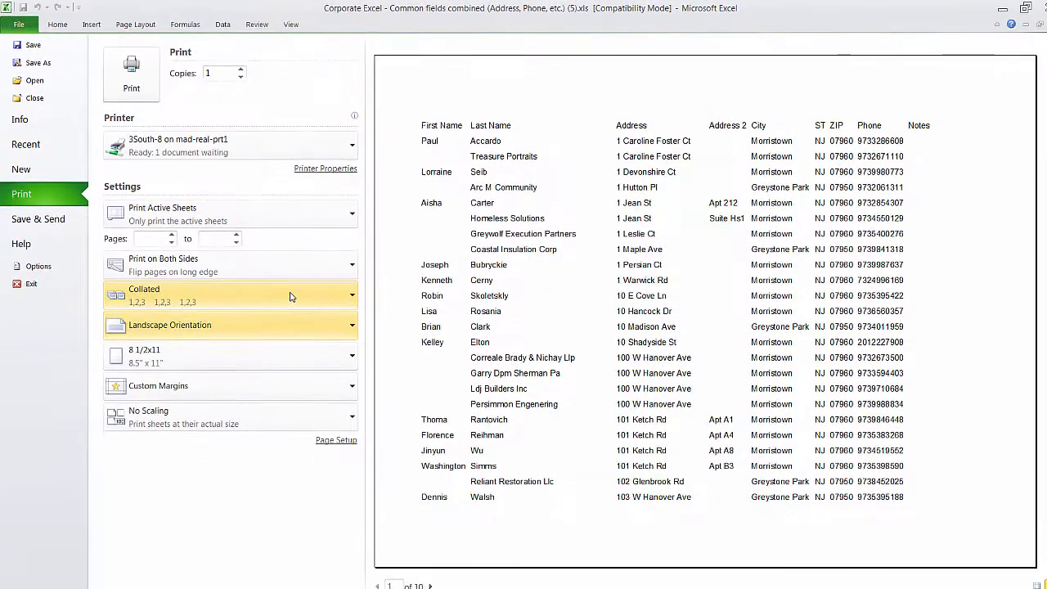
{"action": "left_click", "coordinate": [293, 387]}
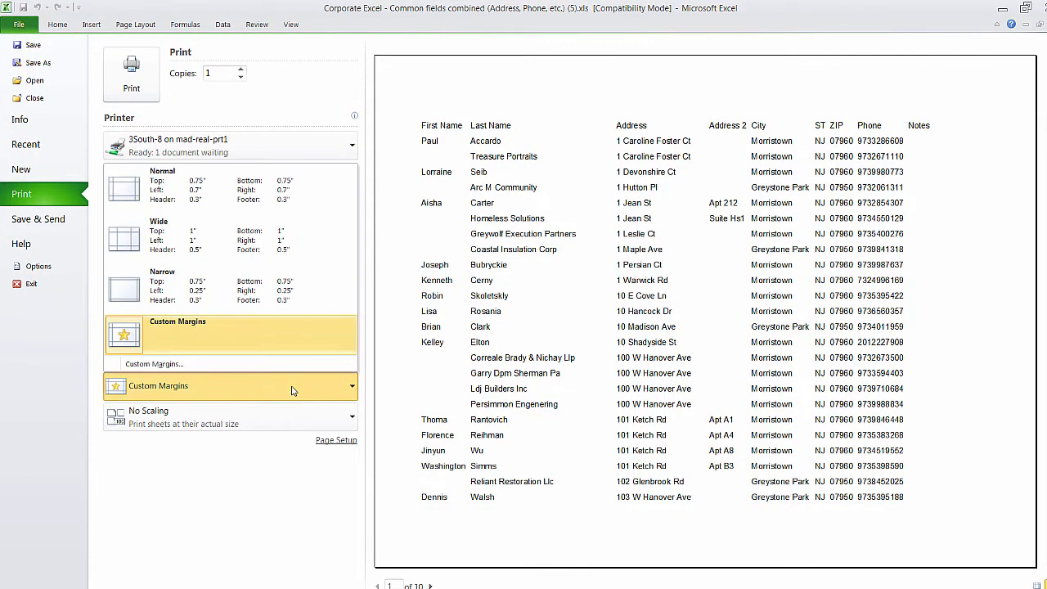
{"action": "left_click", "coordinate": [250, 271]}
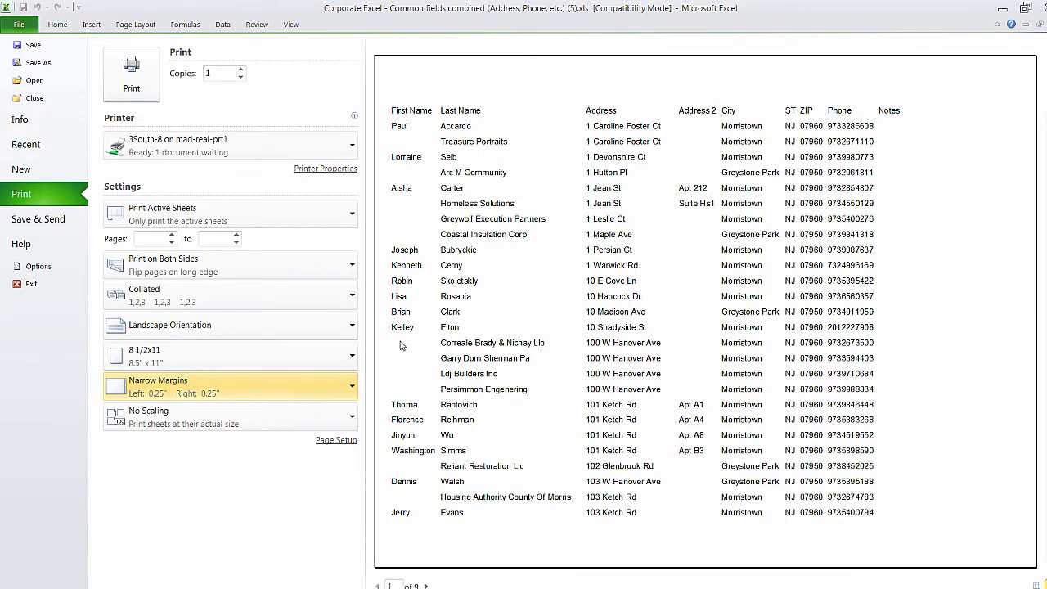